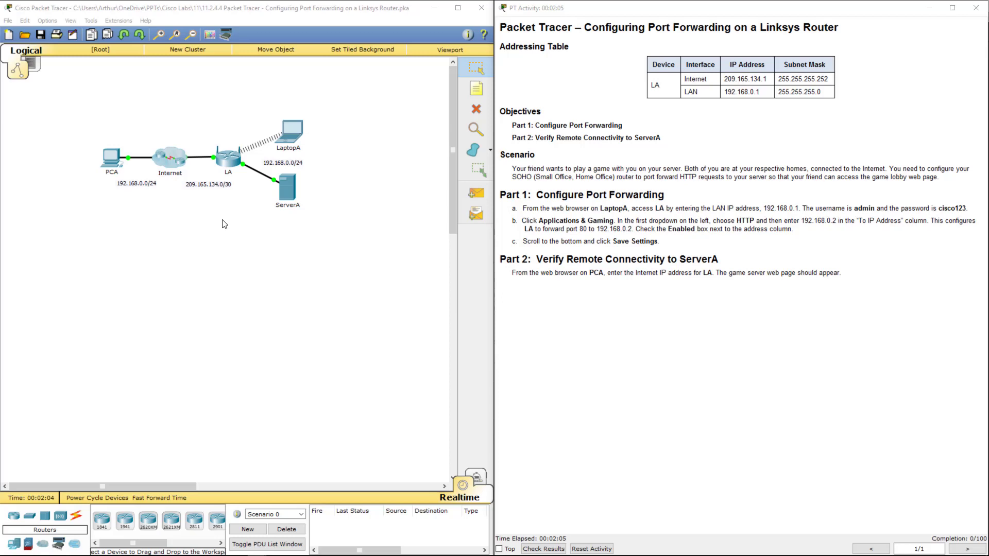
Step: Open the web browser on LaptopA's Desktop
click(293, 132)
click(420, 162)
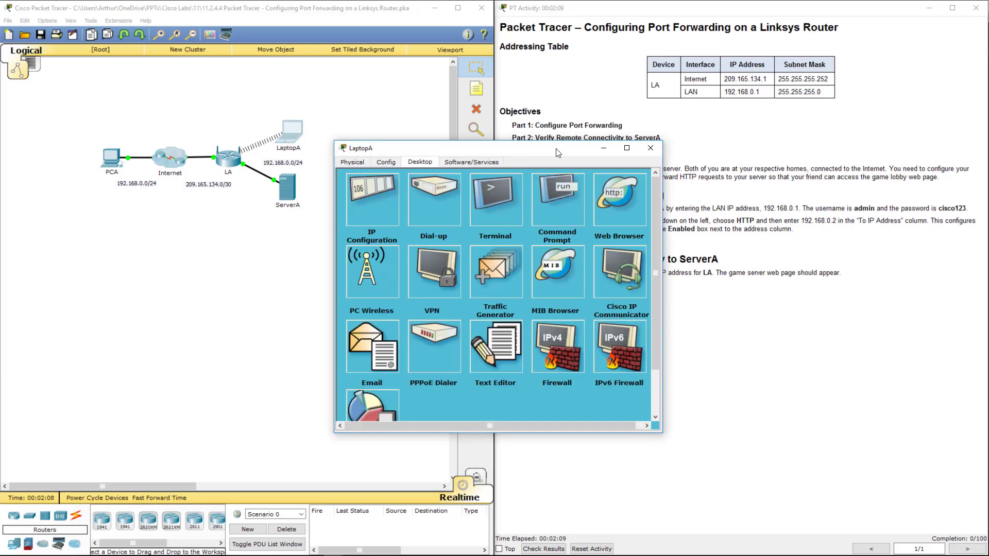
drag(556, 151, 368, 238)
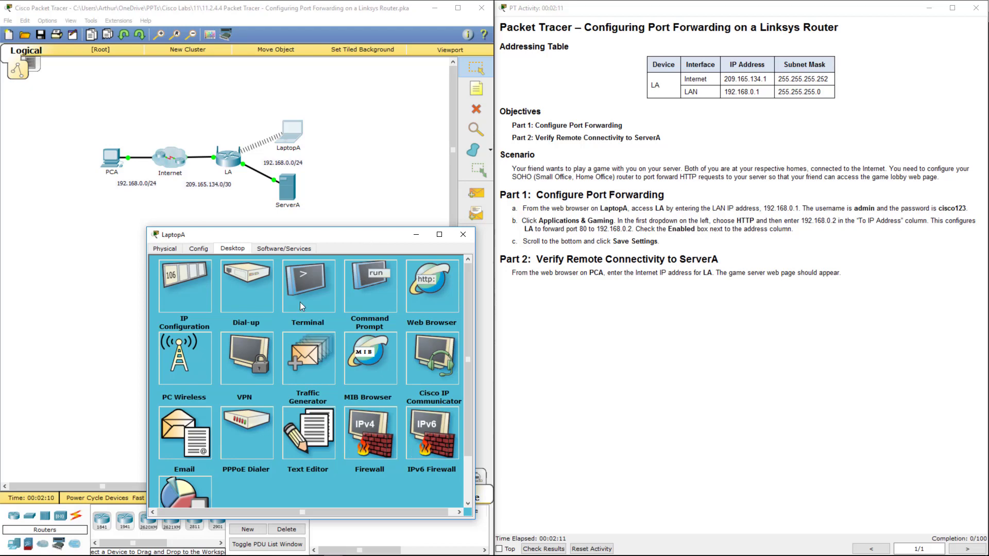
click(428, 281)
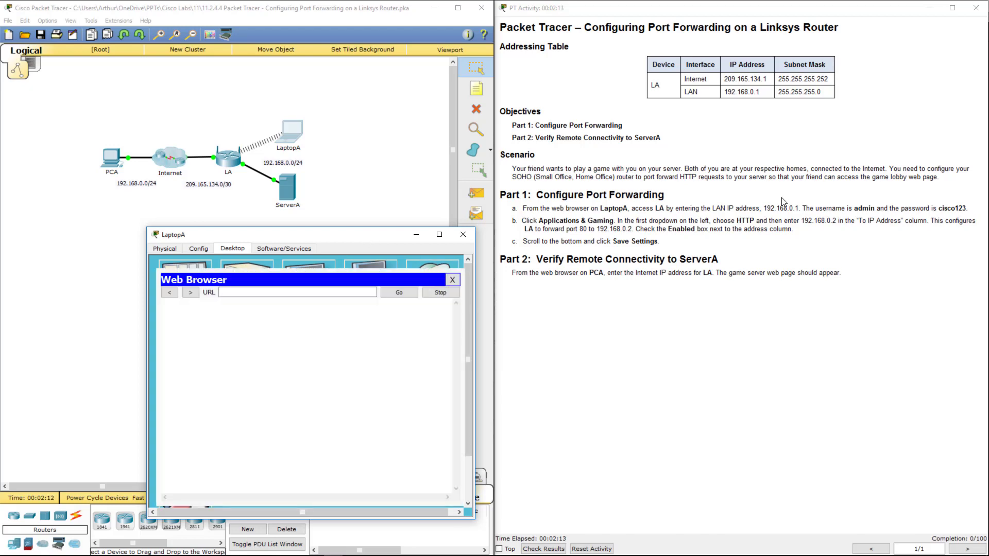
drag(763, 208, 799, 210)
key(ctrl+c)
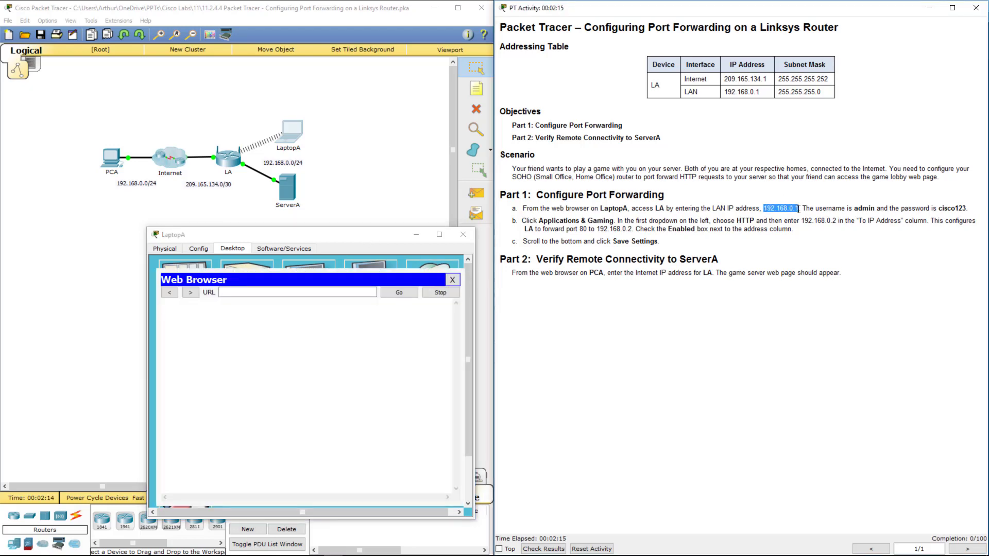
Step: Log in to the router at 192.168.0.1 with the router credentials and enlarge the window
click(267, 293)
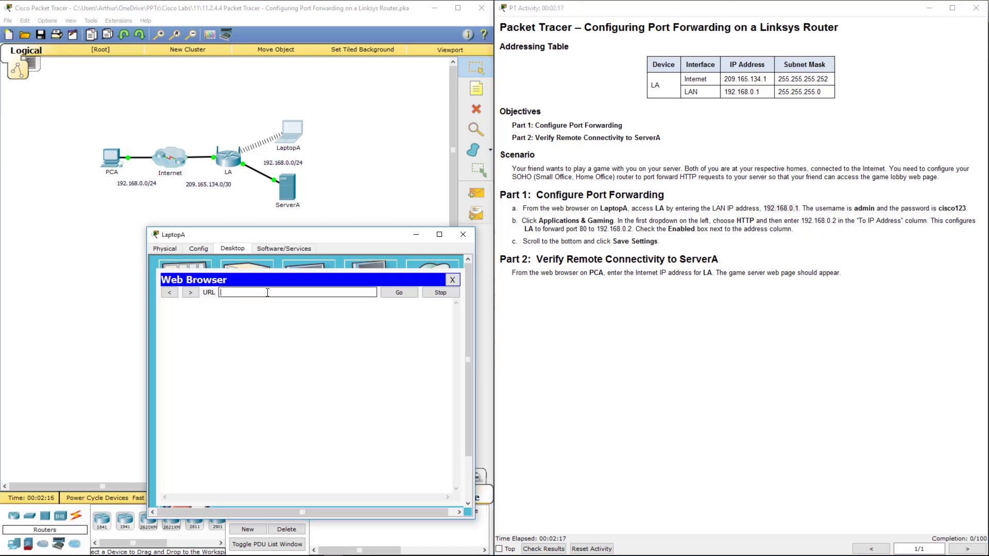
key(ctrl+v)
key(Return)
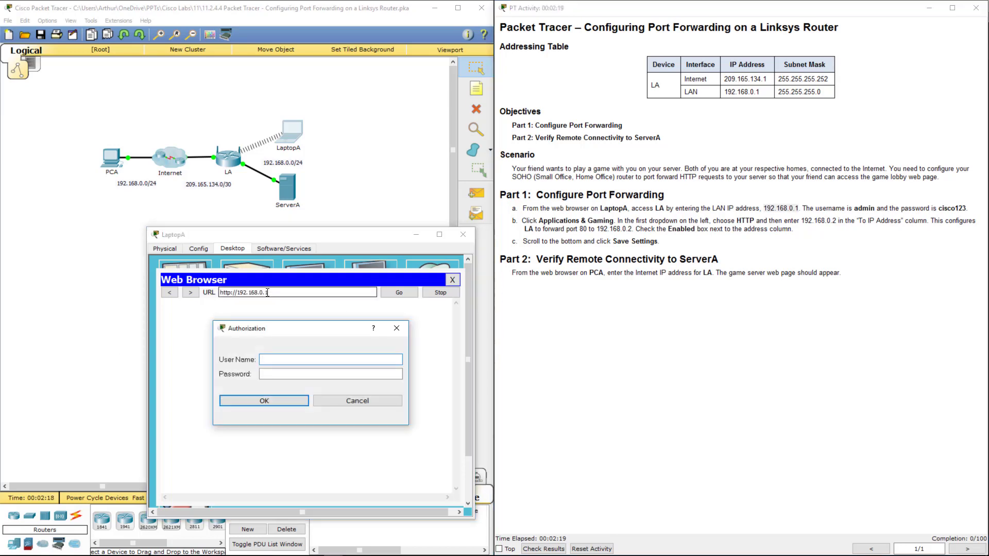
text(admin)
key(Tab)
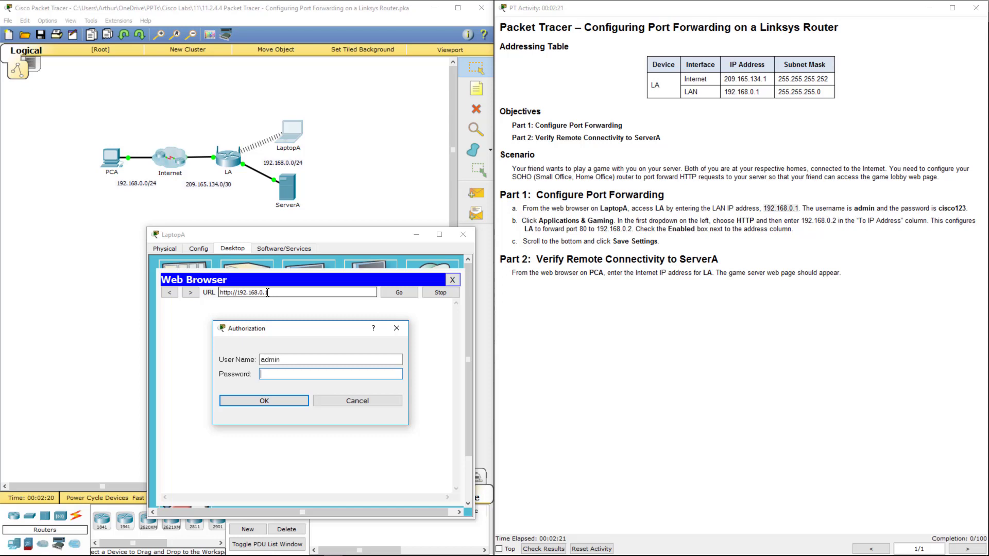
text(cisco123)
key(Return)
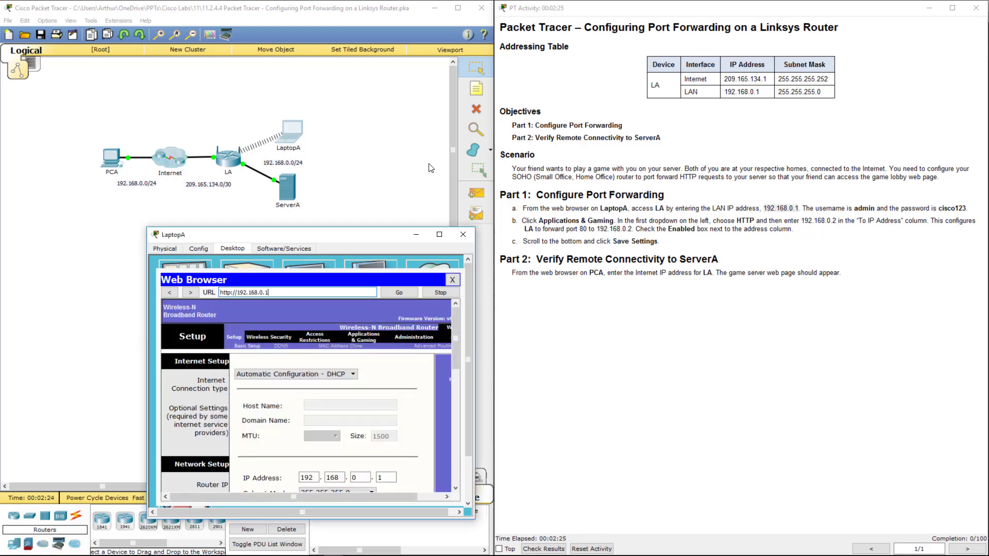
drag(362, 239, 328, 96)
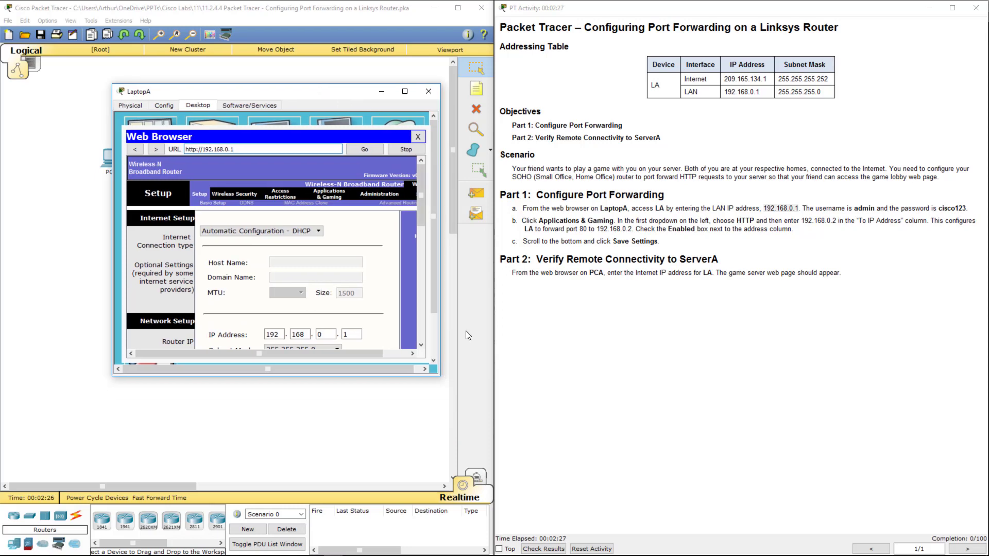
drag(440, 376, 493, 555)
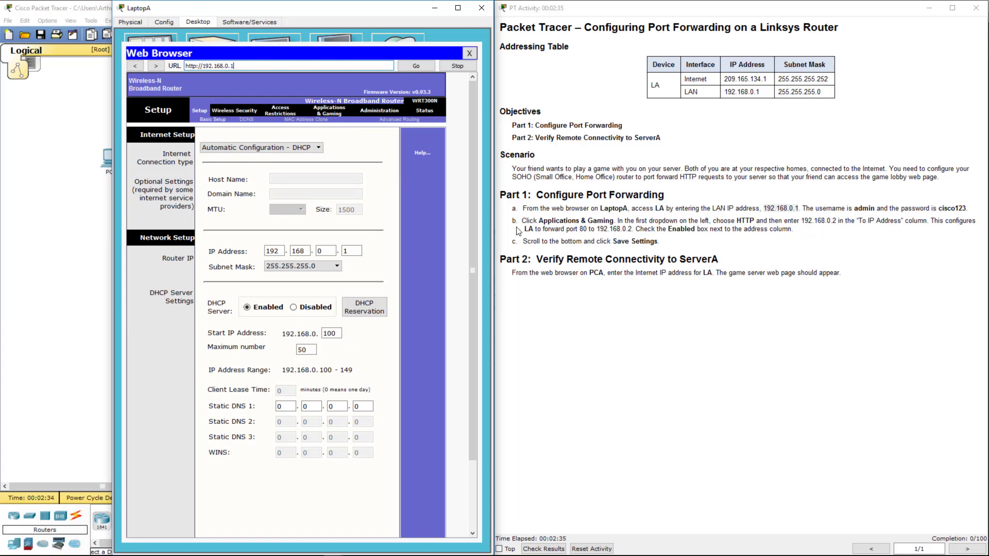
Step: On Applications & Gaming, set the first forwarding rule to HTTP with destination 192.168.0.2
click(334, 111)
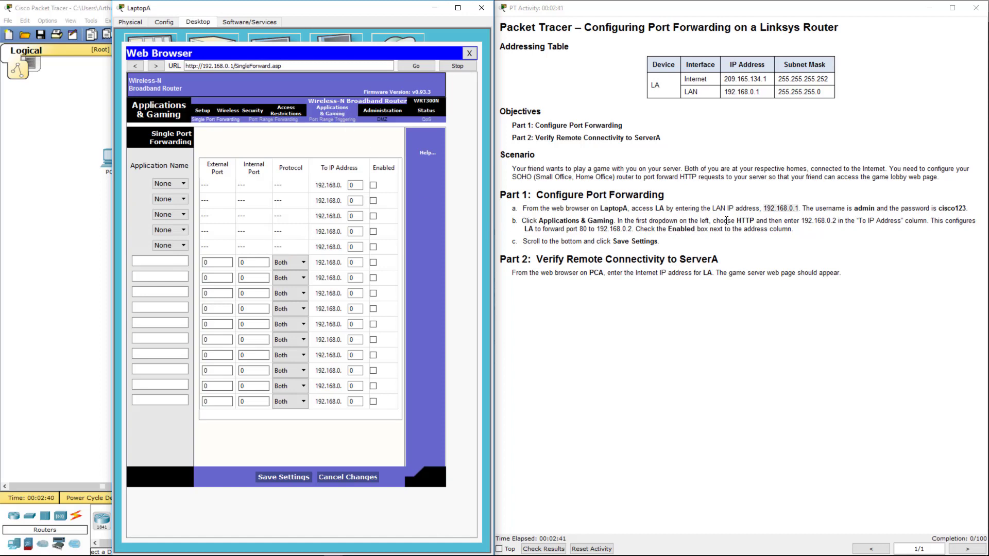
click(171, 185)
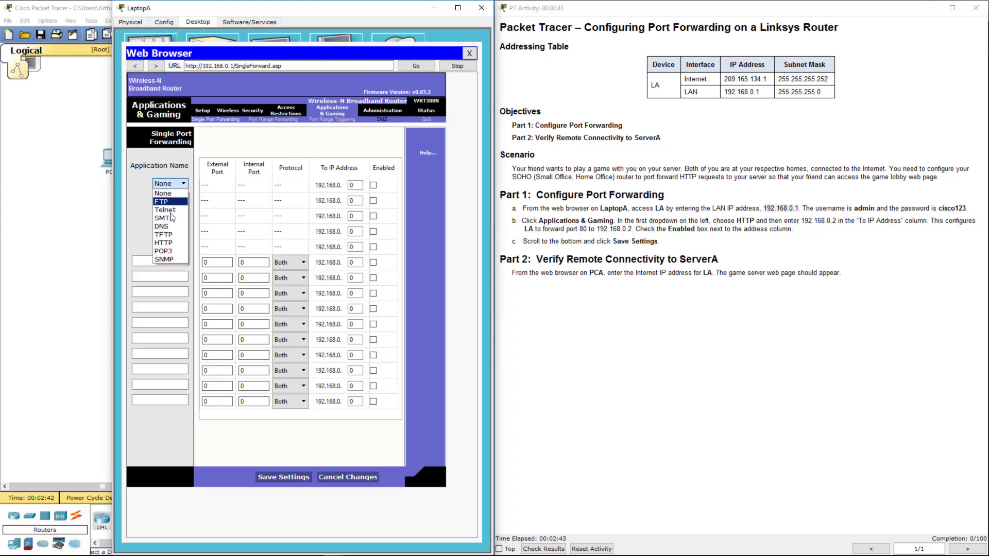
click(172, 243)
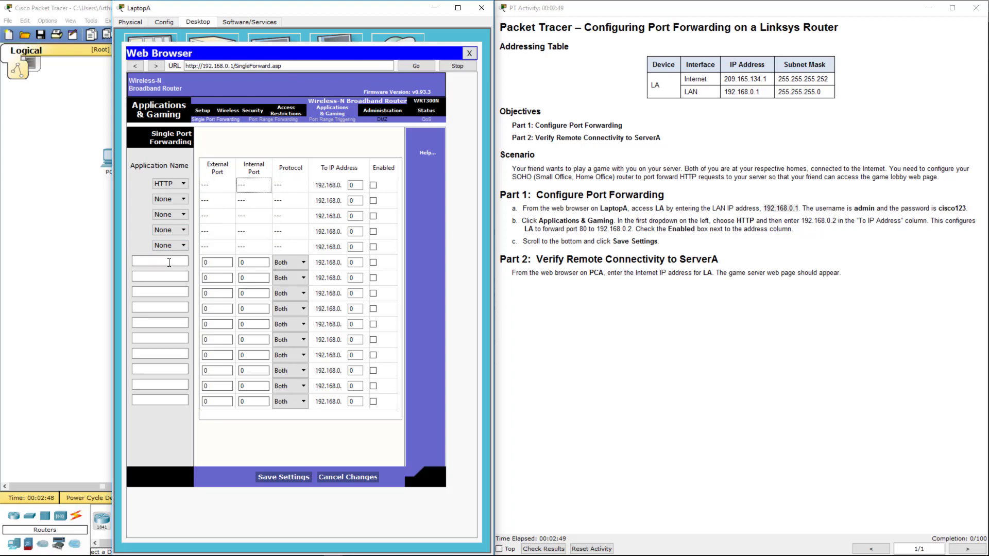
key(Tab)
key(Tab)
key(Tab)
click(215, 190)
double_click(356, 185)
text(2)
Step: Enable the HTTP forwarding rule and save the settings
click(880, 239)
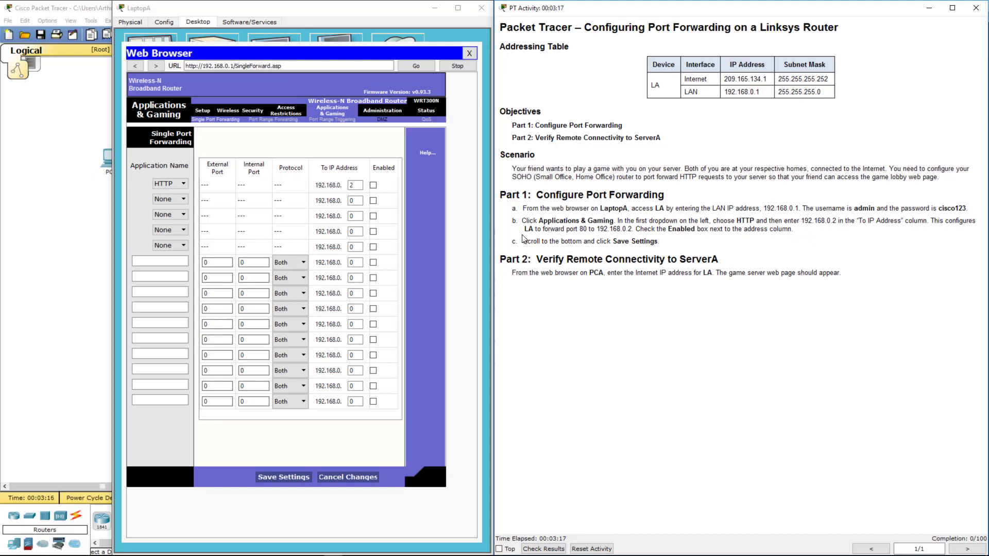
double_click(681, 229)
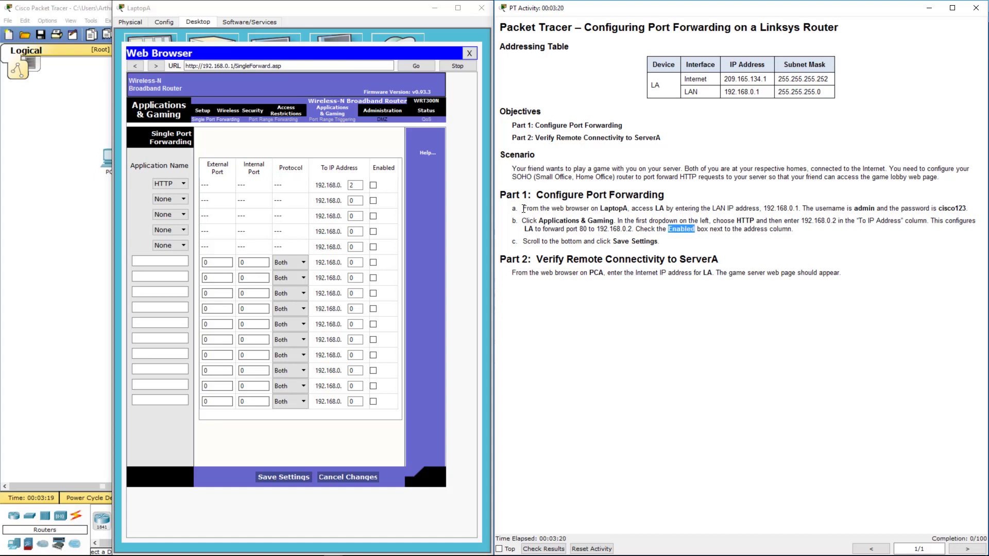
click(374, 187)
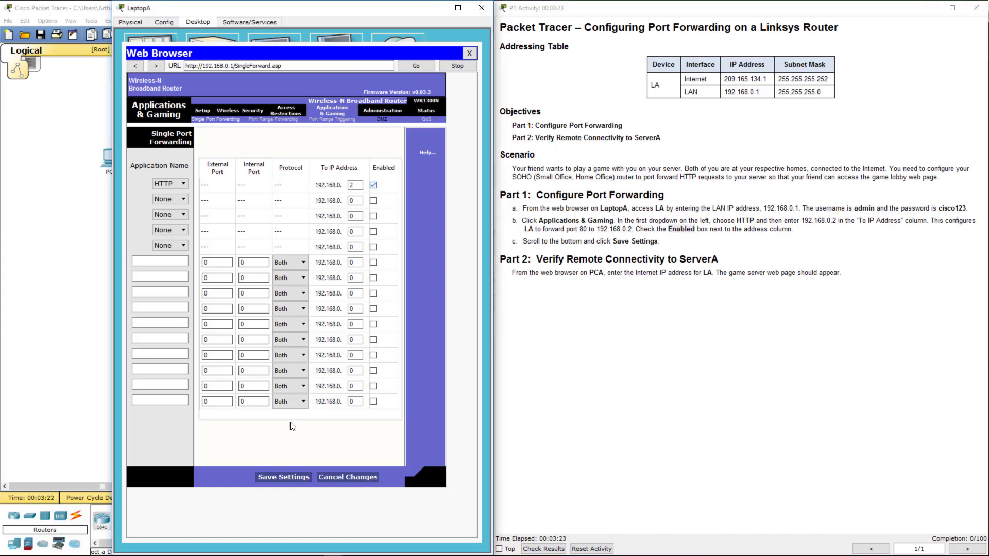
click(277, 477)
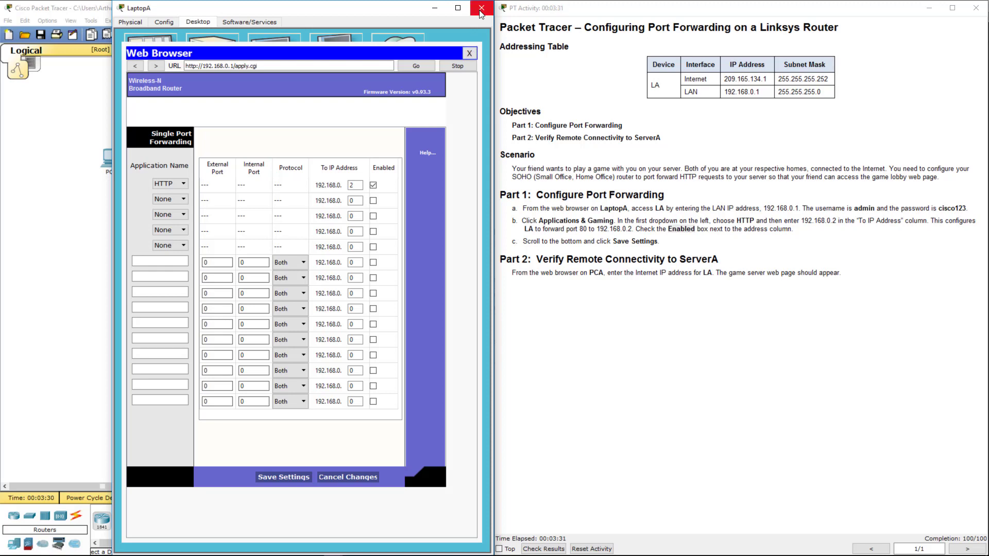
Step: Close LaptopA and open the web browser on PCA's Desktop
click(471, 53)
click(391, 342)
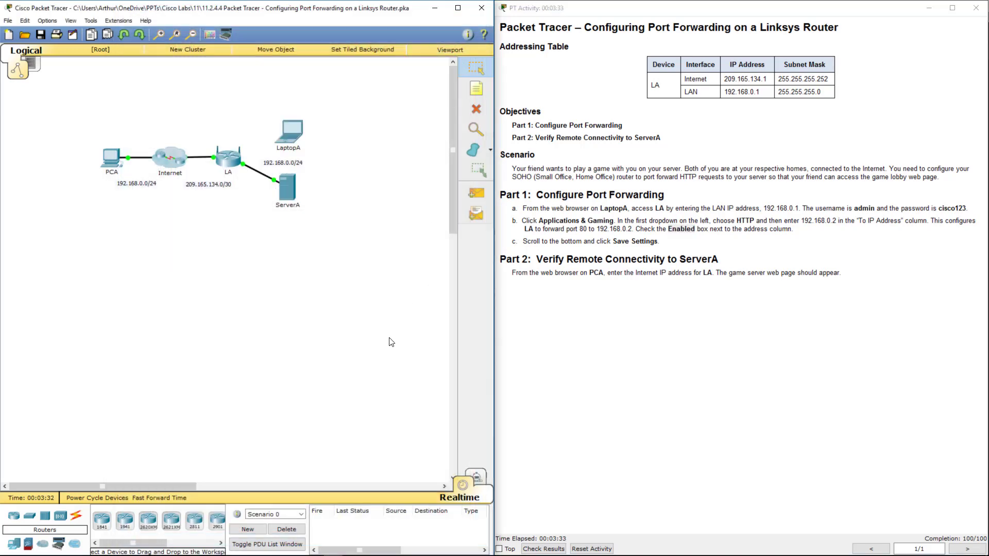
click(107, 158)
drag(546, 153, 283, 197)
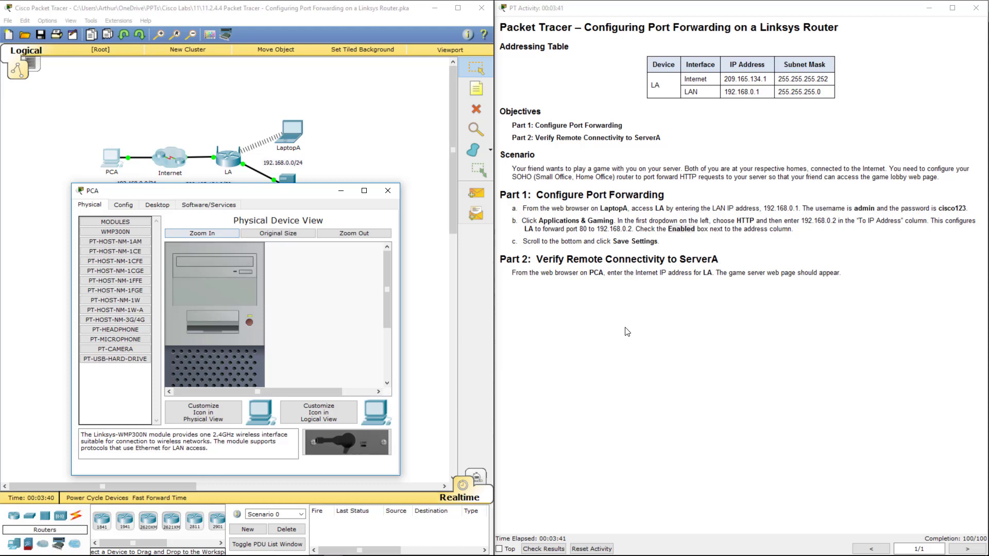
click(157, 205)
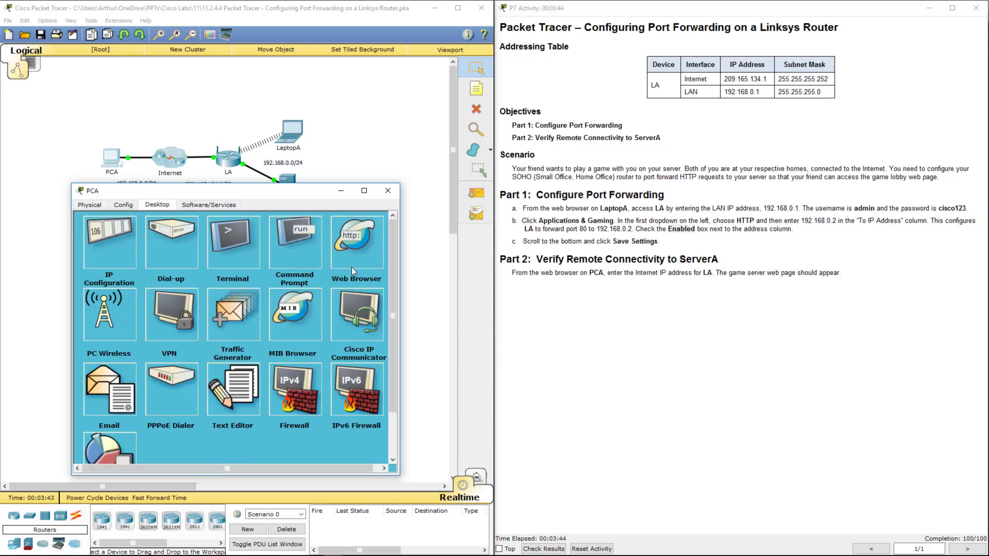
click(337, 261)
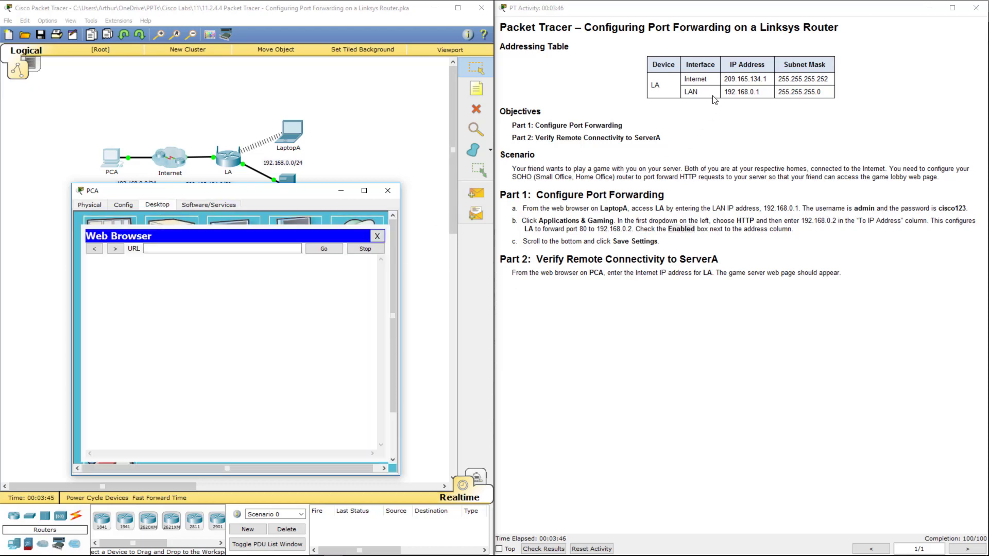
Step: Browse PCA to LA's Internet address 209.165.134.1
drag(725, 83, 769, 81)
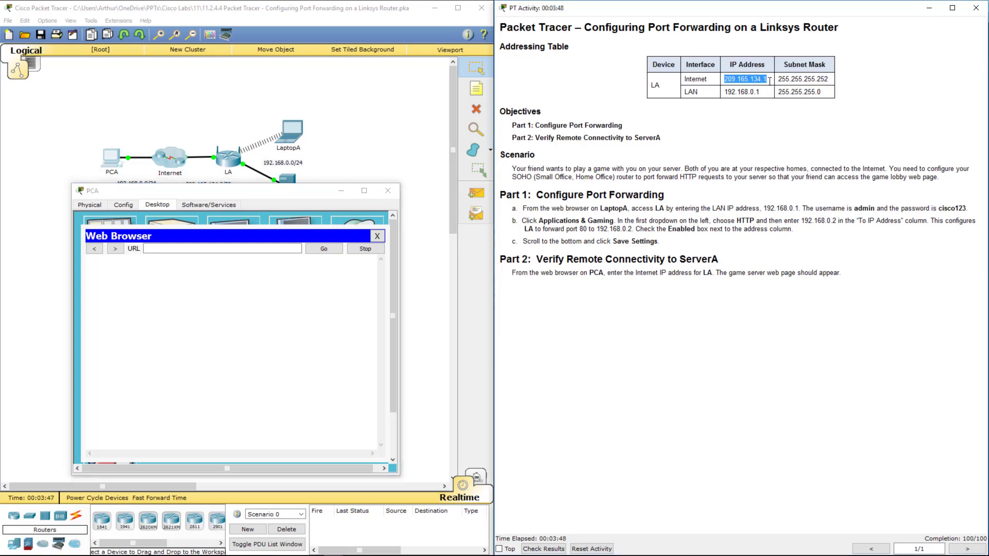
key(ctrl+c)
click(192, 245)
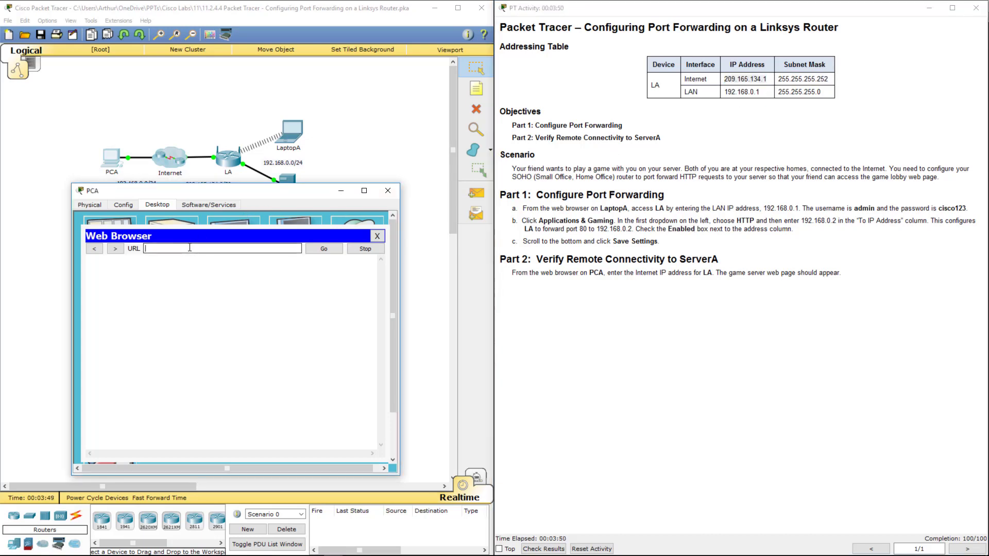
key(ctrl+v)
key(Return)
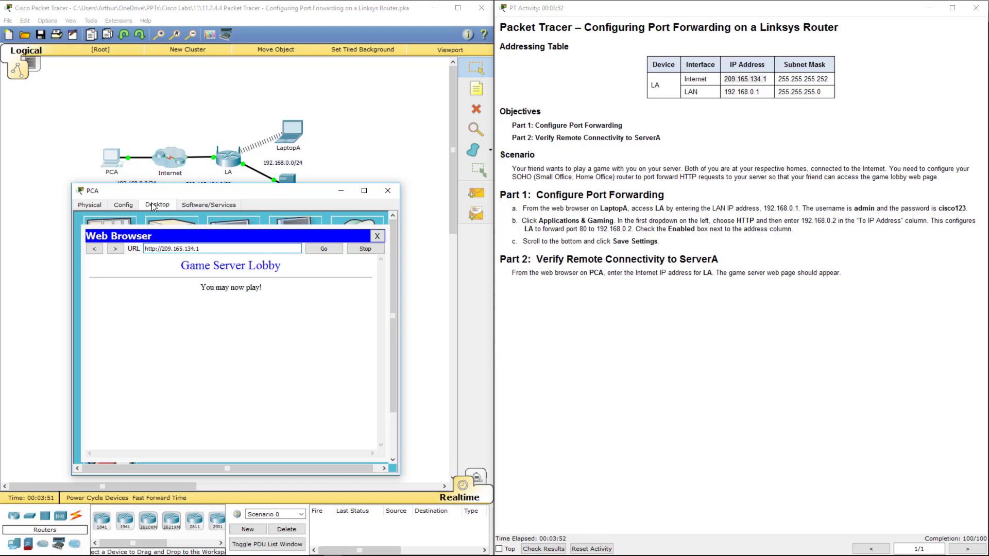